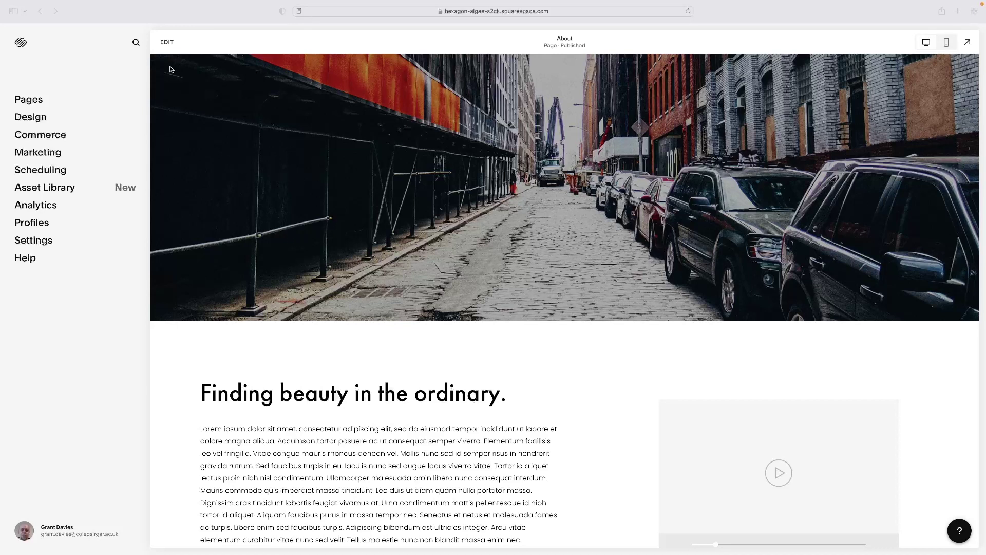
Step: Add the rule p { line-height: 1; } in the Design > Custom CSS editor
left_click(39, 120)
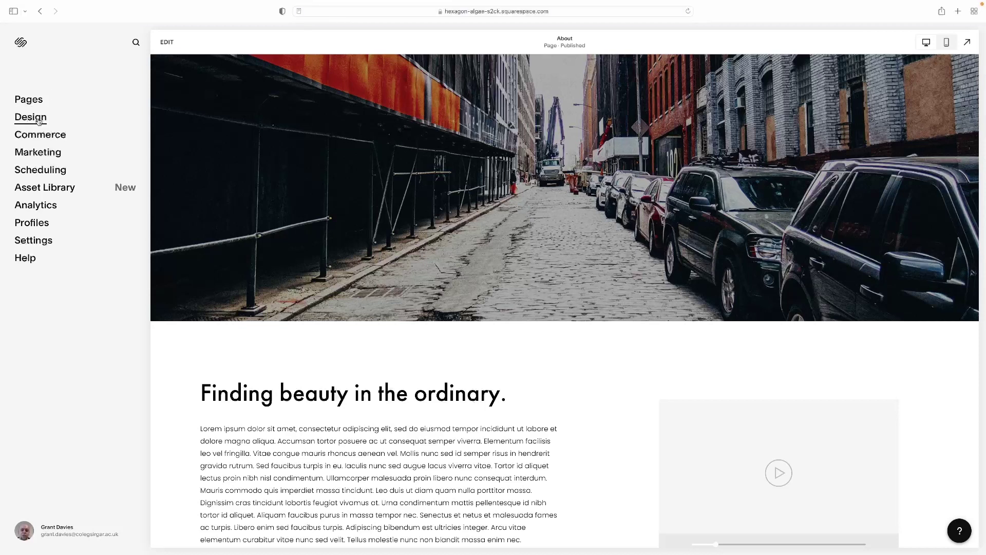
left_click(39, 120)
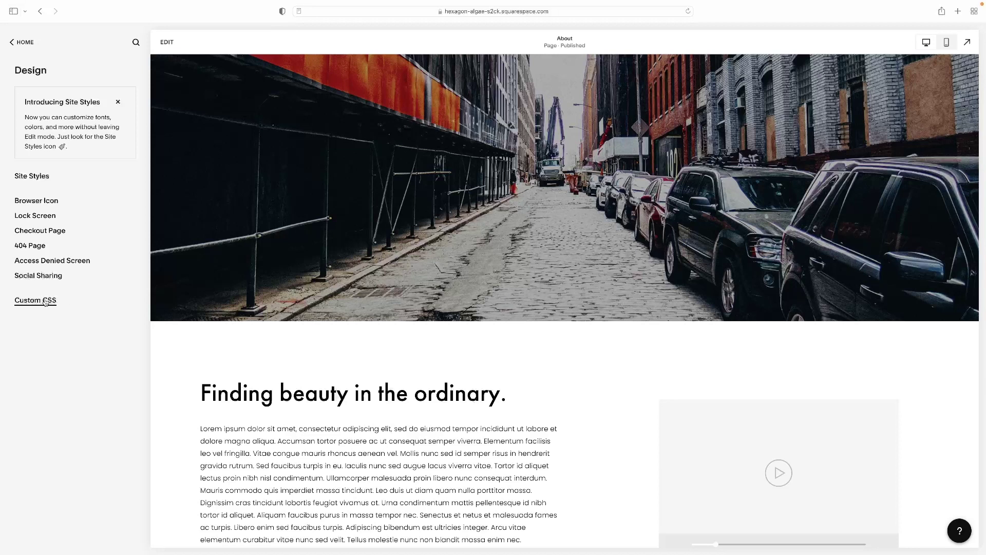
left_click(45, 301)
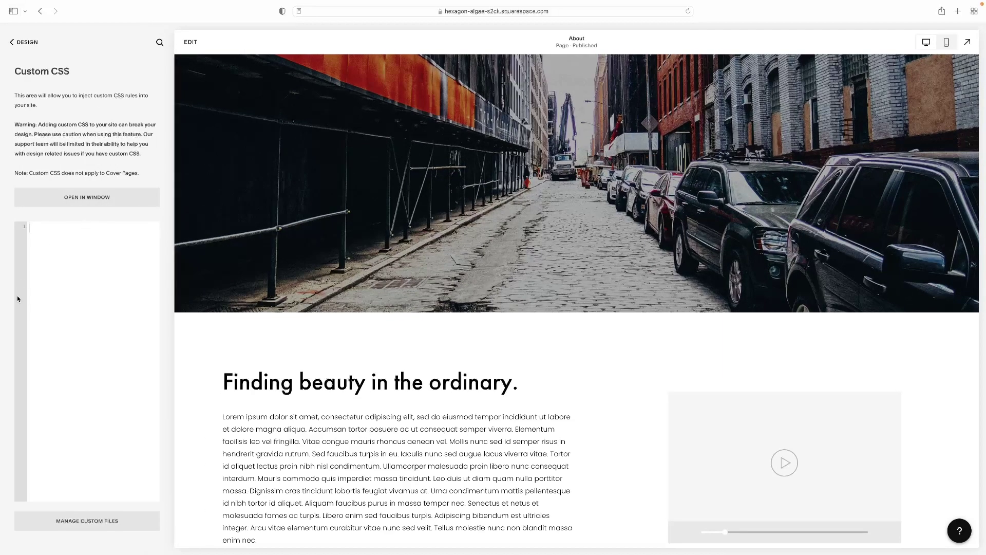
left_click(55, 252)
scroll(332, 234, "down", 1)
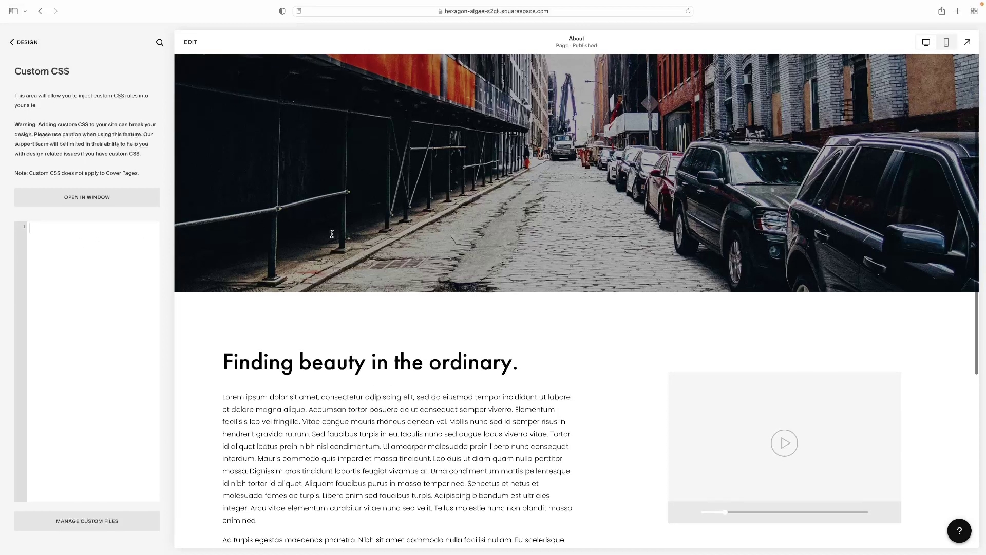
scroll(332, 233, "down", 5)
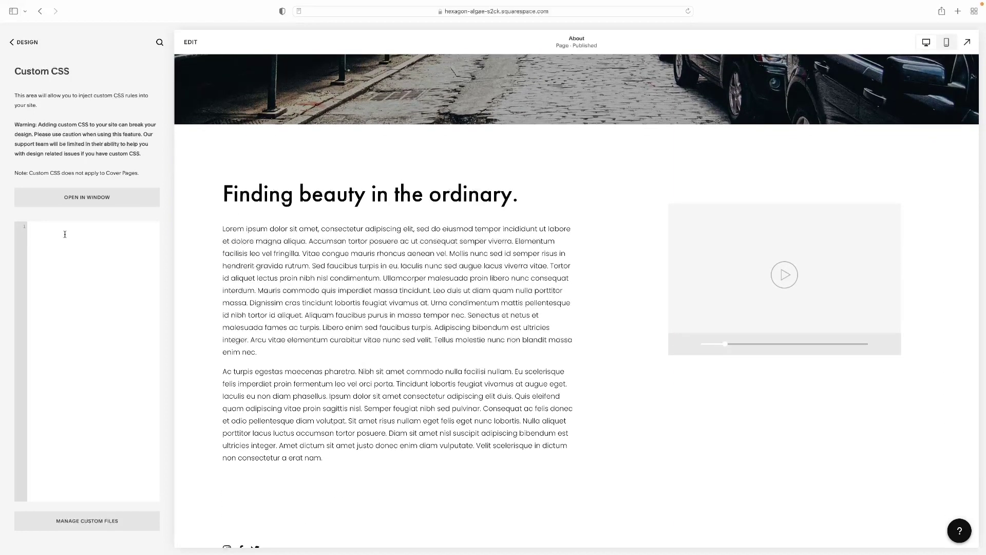
type("p { line-height: 1; }")
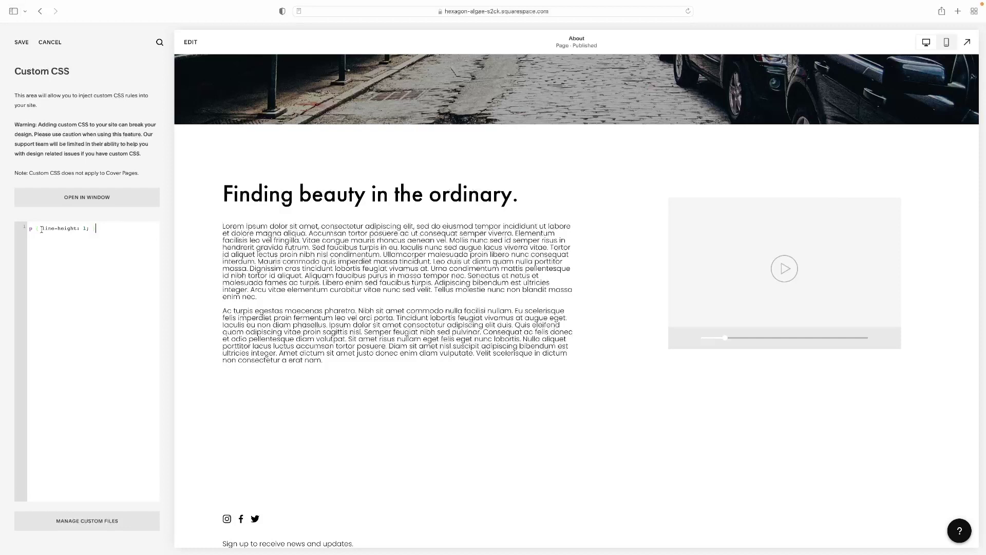
Step: Scroll the preview to compare the tighter paragraph spacing on the About page
scroll(35, 217, "up", 5, "ctrl")
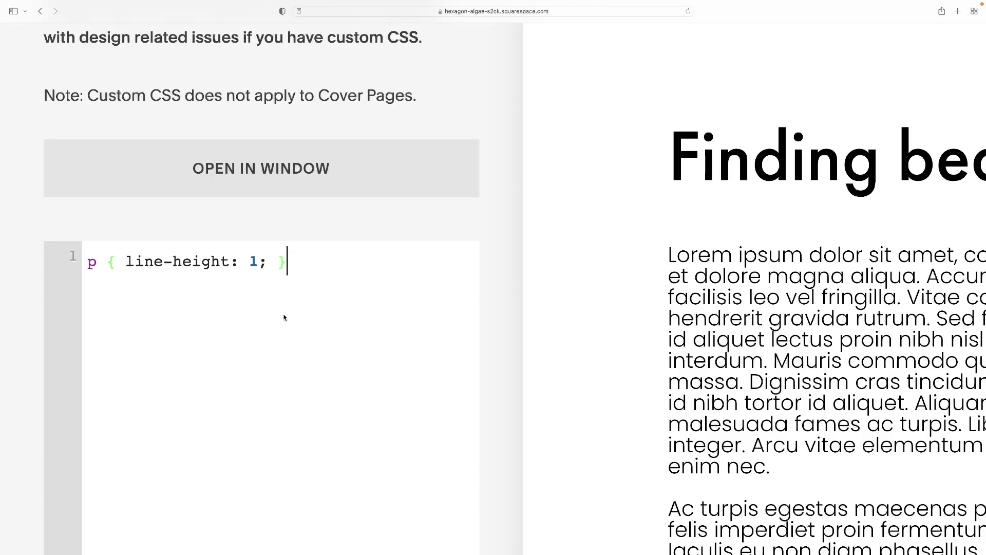
left_click_drag(300, 262, 86, 266)
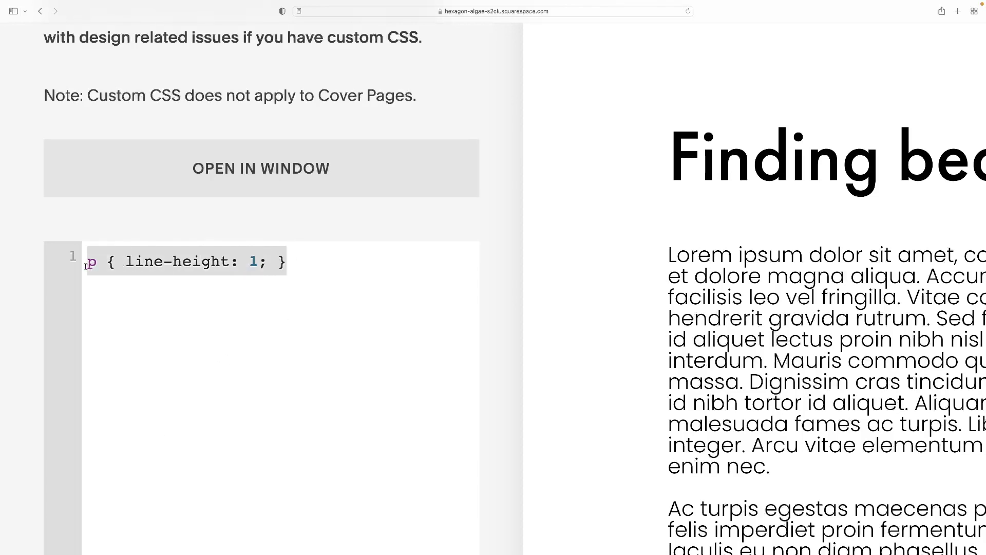
left_click(122, 264)
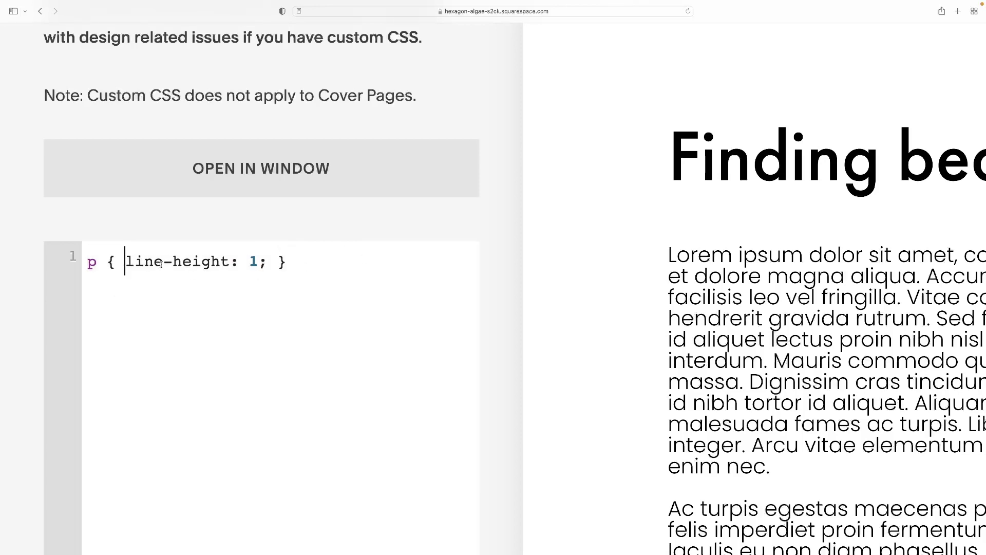
double_click(123, 264)
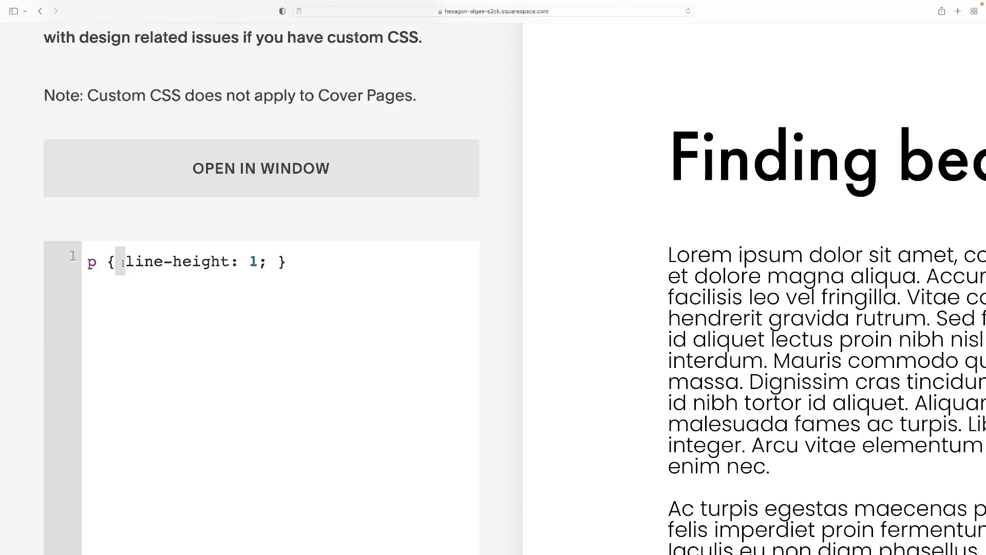
double_click(244, 263)
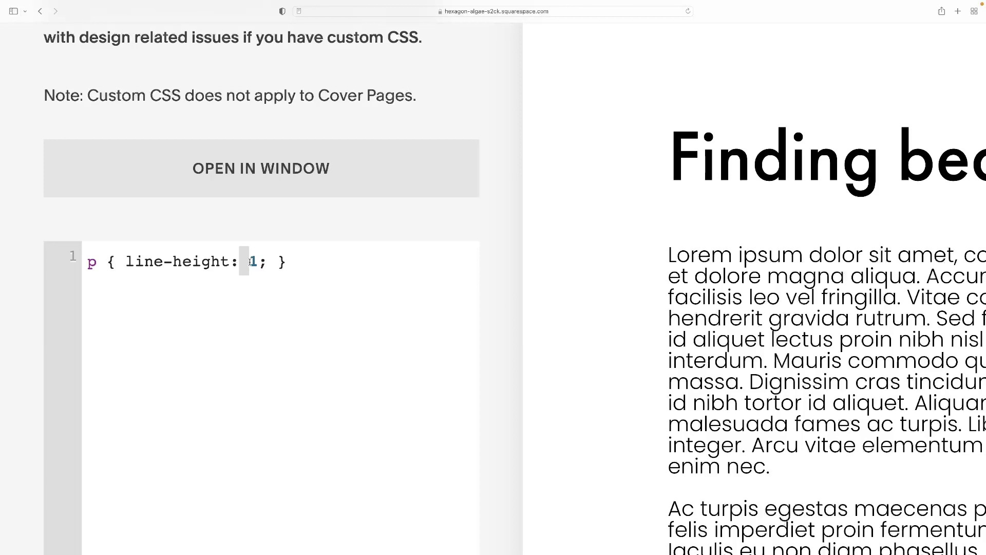
left_click_drag(265, 264, 285, 263)
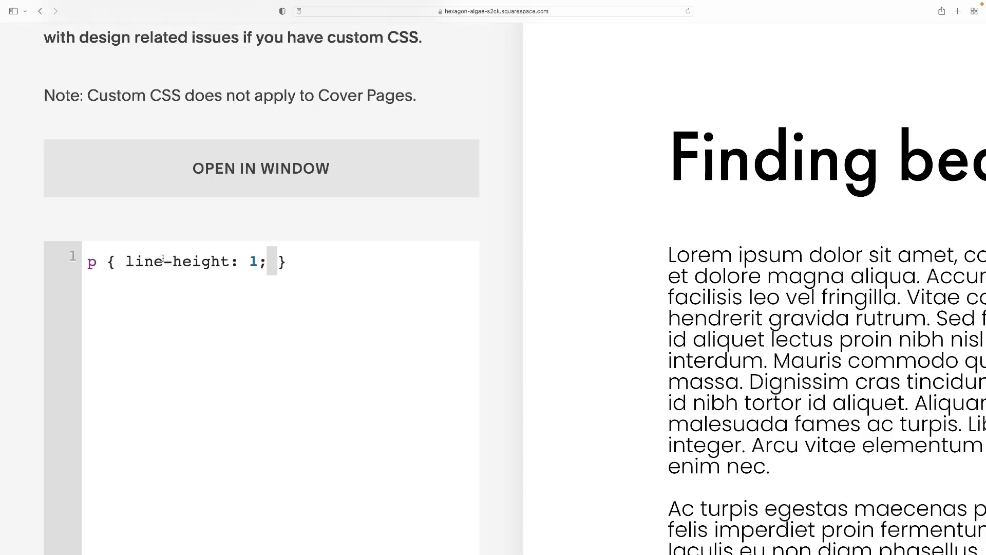
left_click_drag(103, 261, 95, 263)
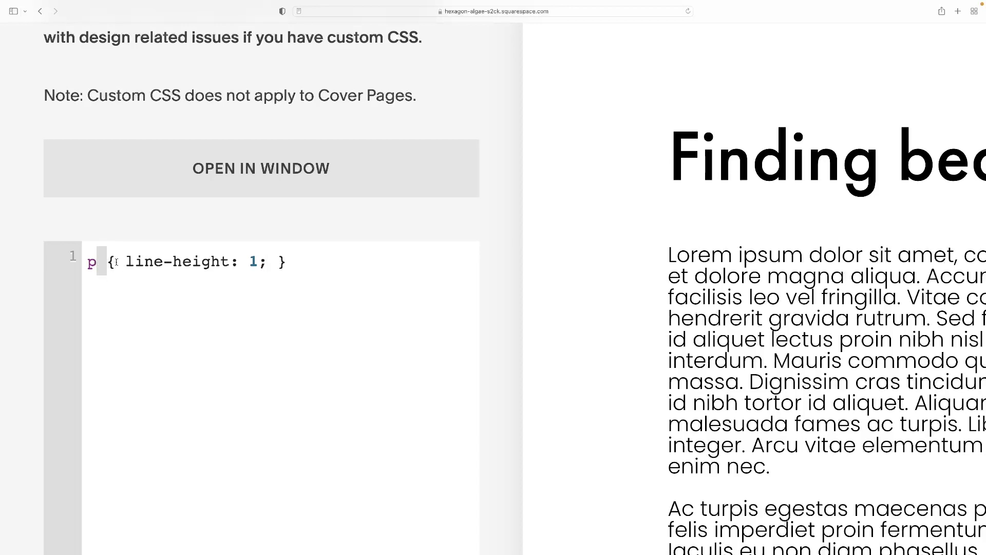
left_click_drag(116, 262, 125, 262)
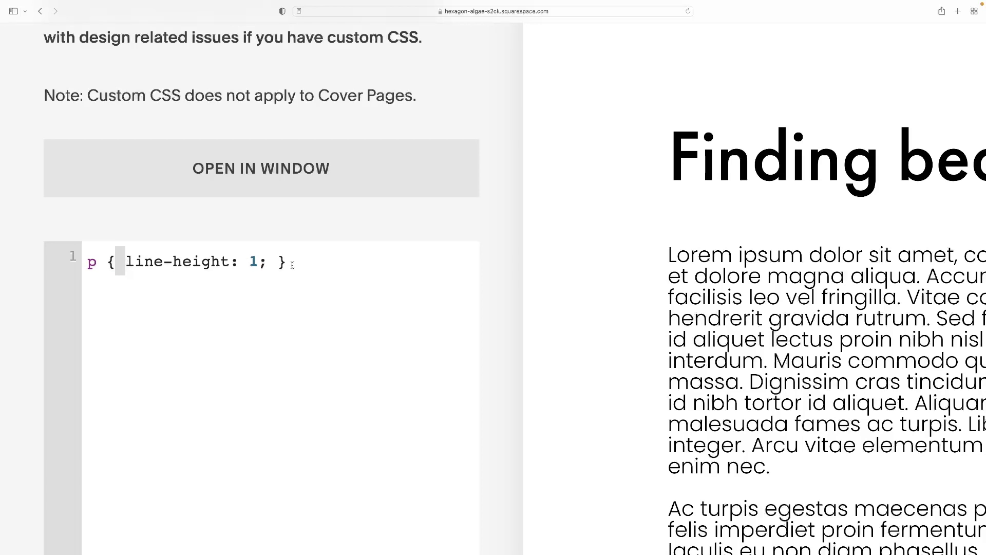
left_click_drag(237, 262, 272, 261)
left_click(243, 261)
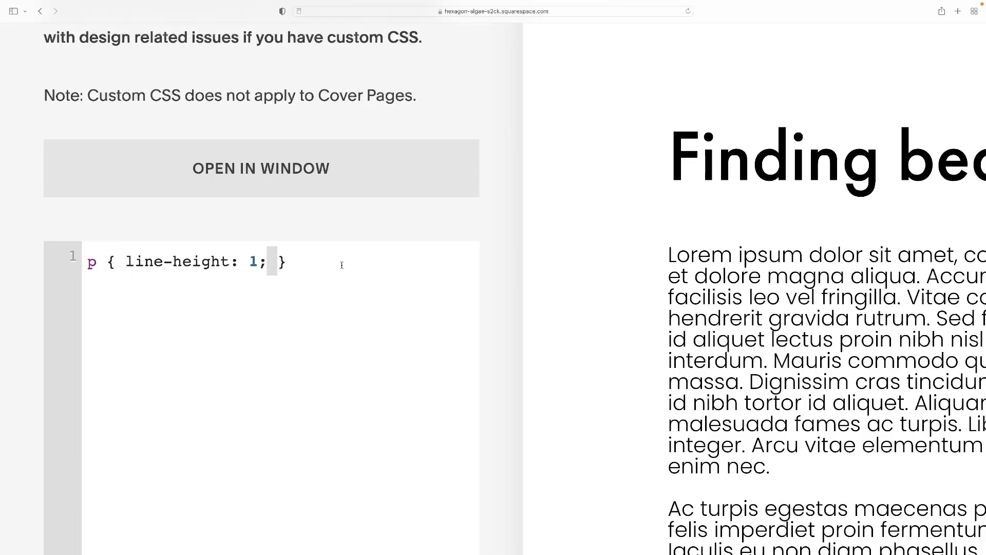
scroll(341, 265, "up", 1)
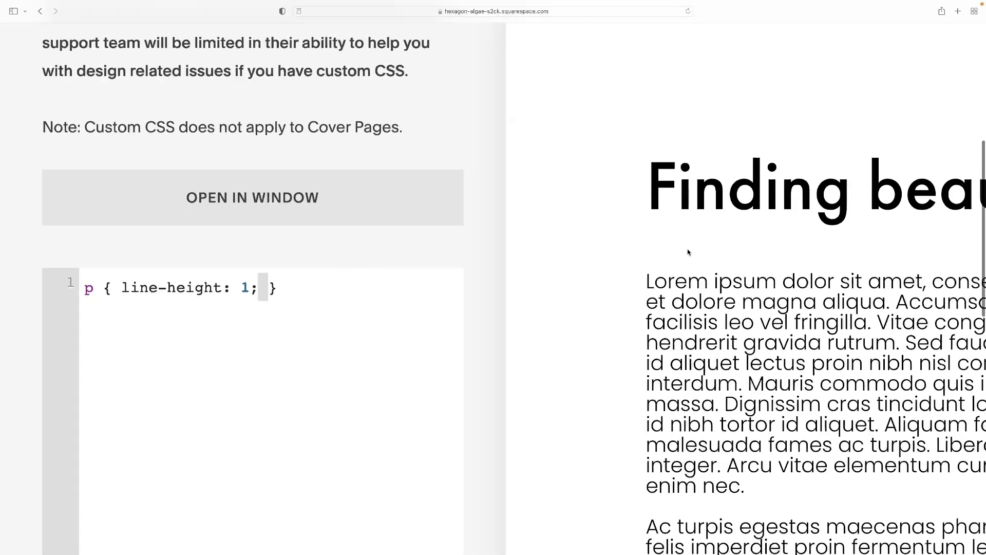
scroll(688, 252, "down", 5)
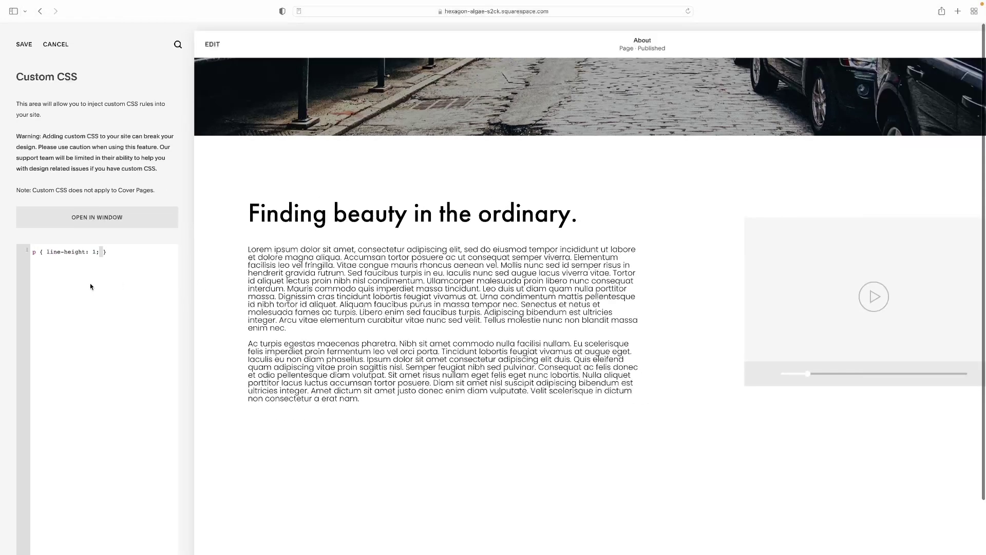
Step: Change the paragraph line-height to 3, then .5, leaving the value cleared
left_click(97, 251)
key("BackSpace")
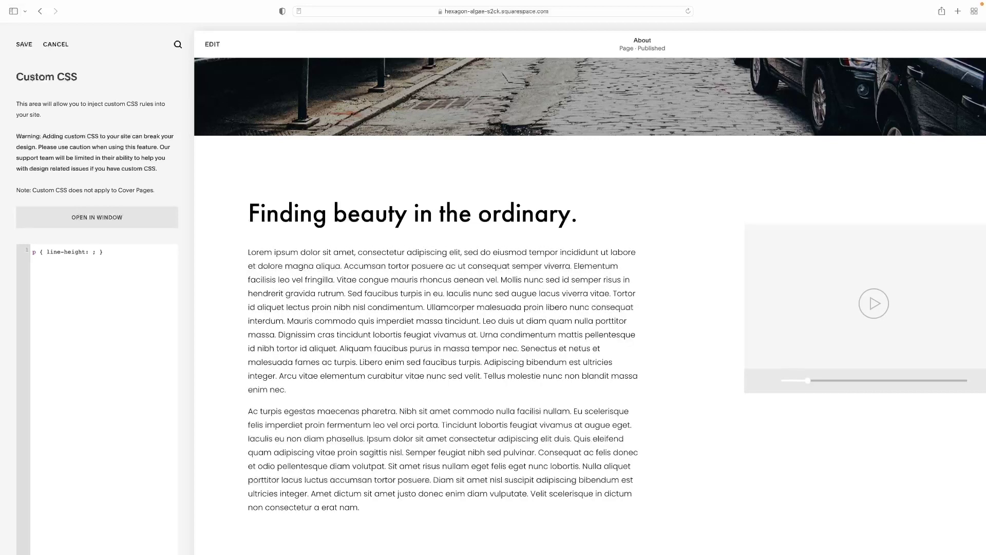
type("3")
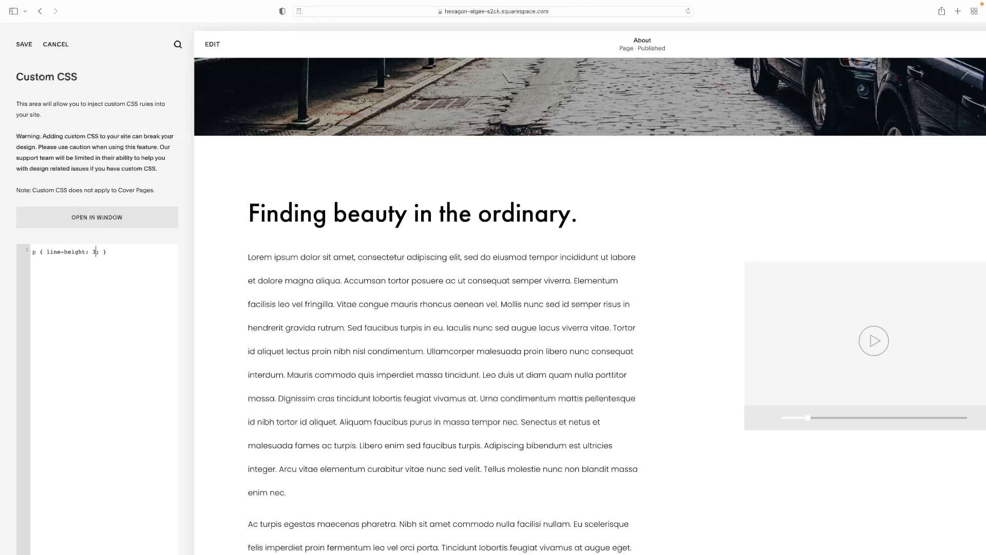
key("BackSpace")
type(".")
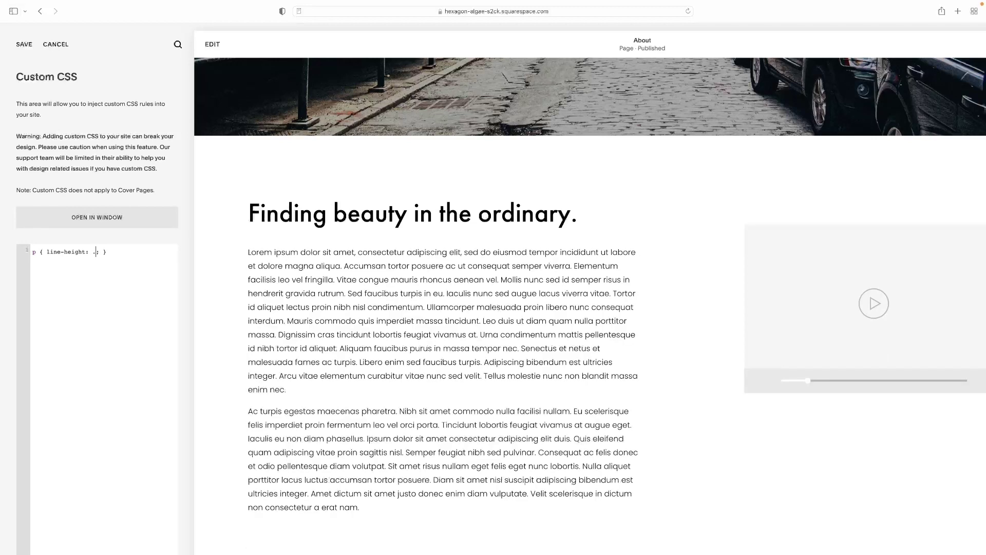
type("5")
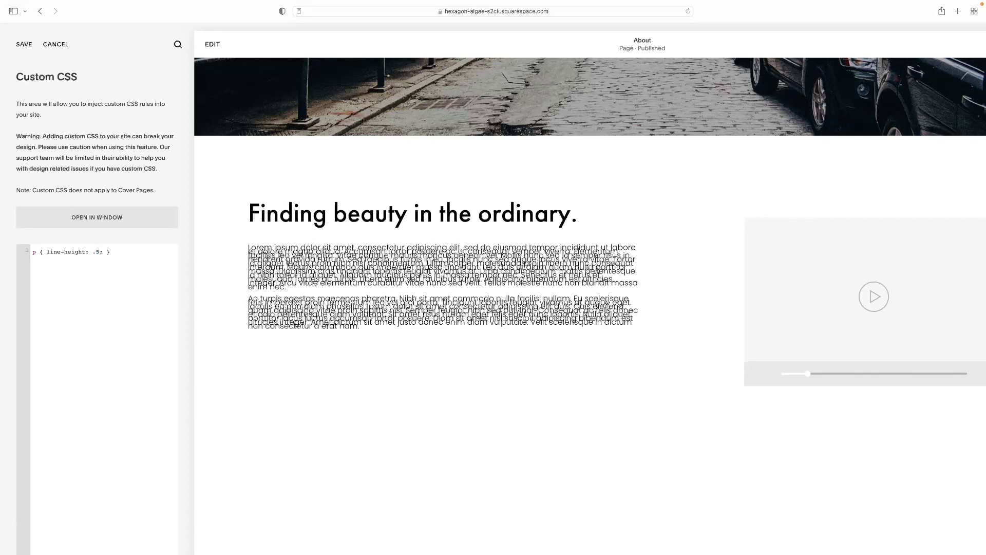
key("BackSpace")
key("BackSpace")
Step: Try line-heights .9 and 1, then set the paragraph line-height to 4
type(".9")
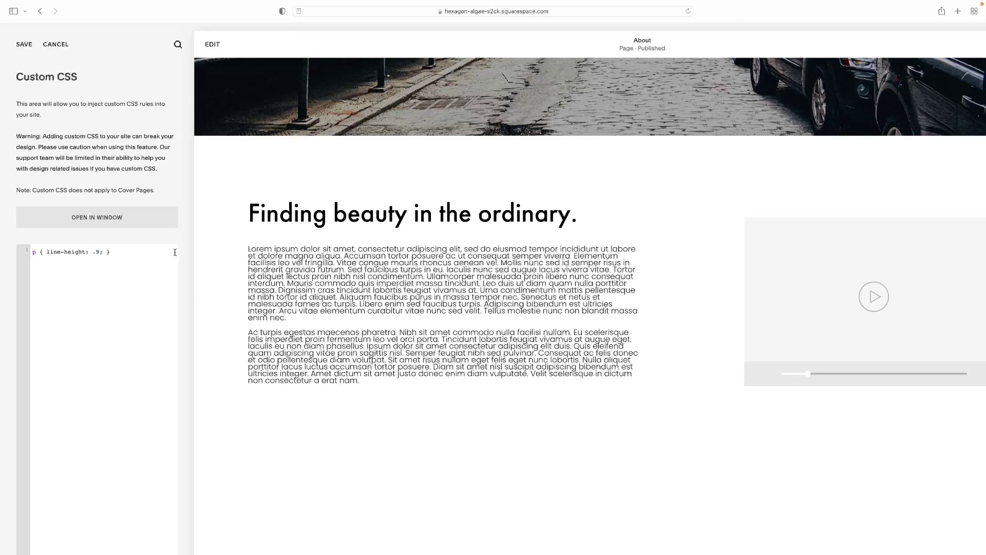
key("BackSpace")
key("BackSpace")
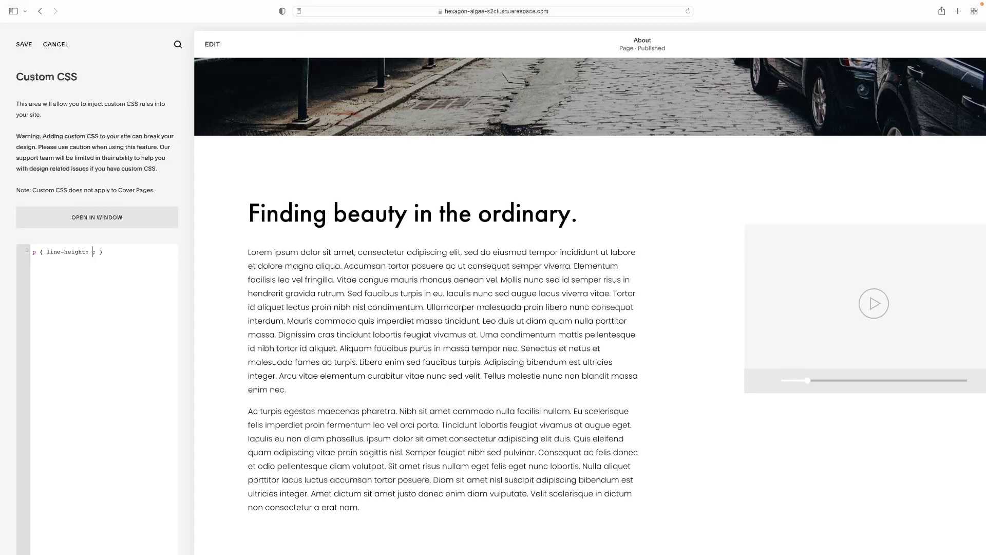
type("1")
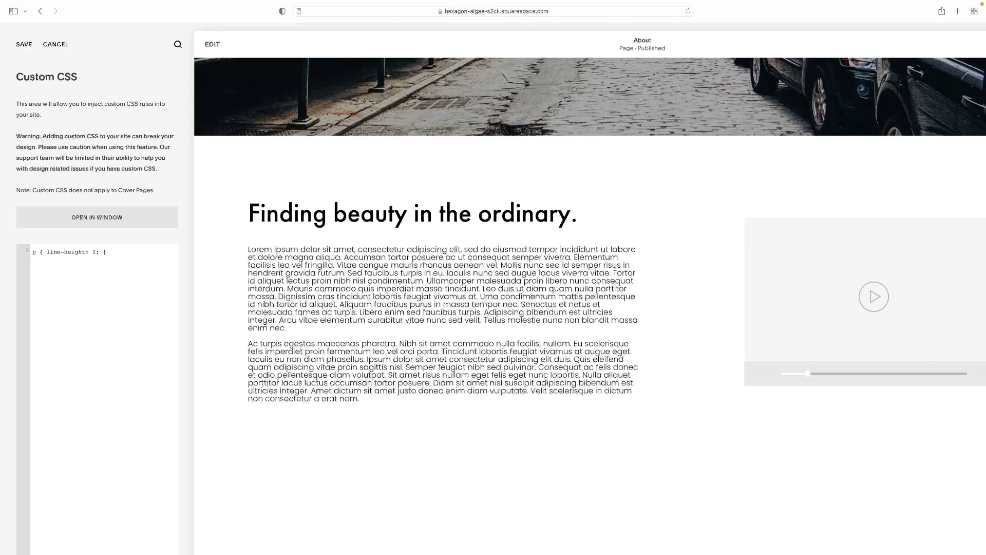
key("BackSpace")
type("4")
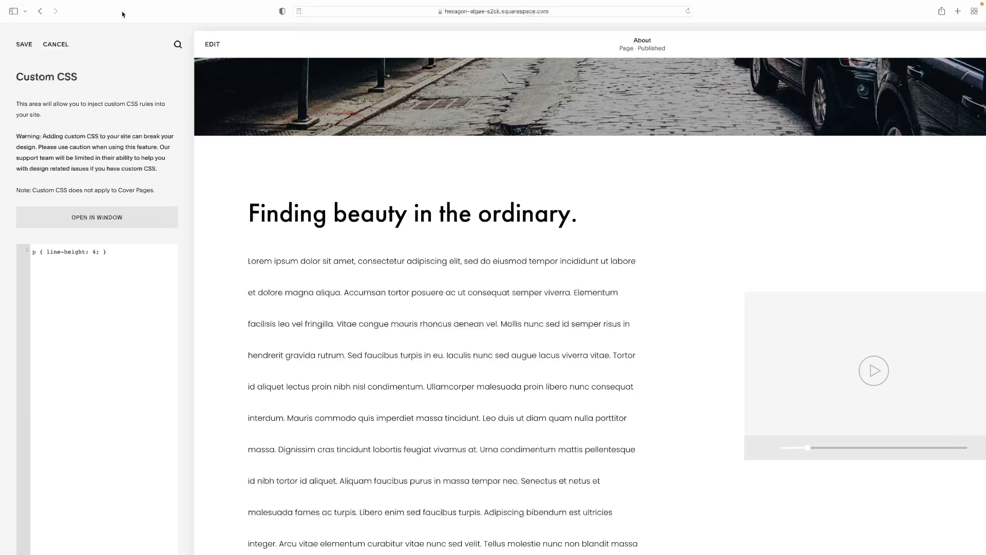
Step: Save the line-height 4 rule and scroll the About preview to check the spacing
left_click(24, 44)
scroll(445, 235, "down", 10)
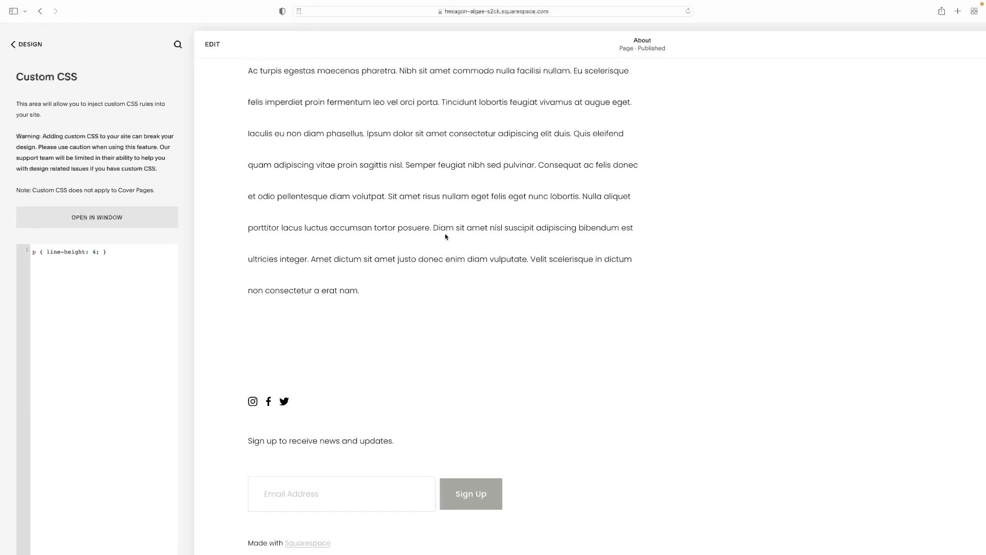
scroll(445, 236, "up", 15)
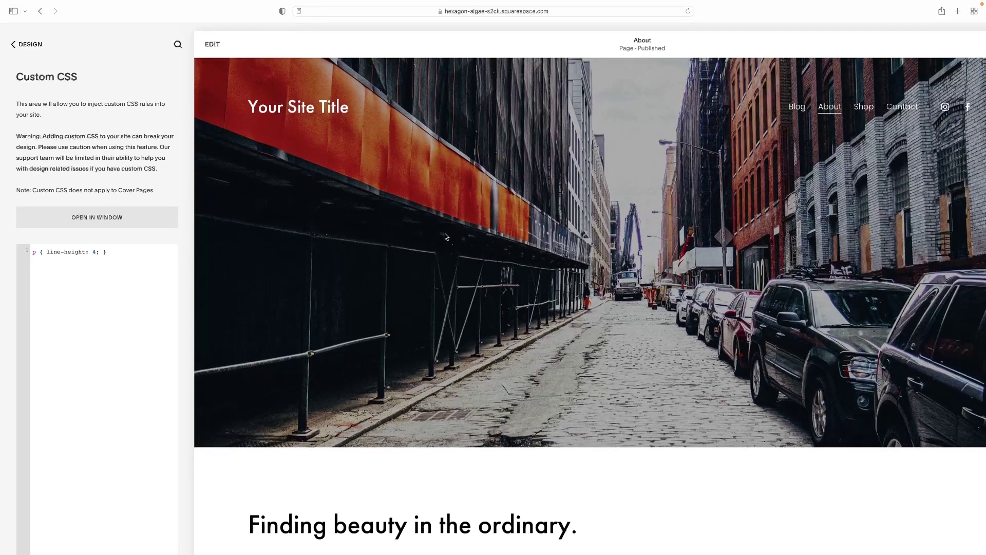
scroll(423, 269, "down", 3)
scroll(423, 268, "down", 9)
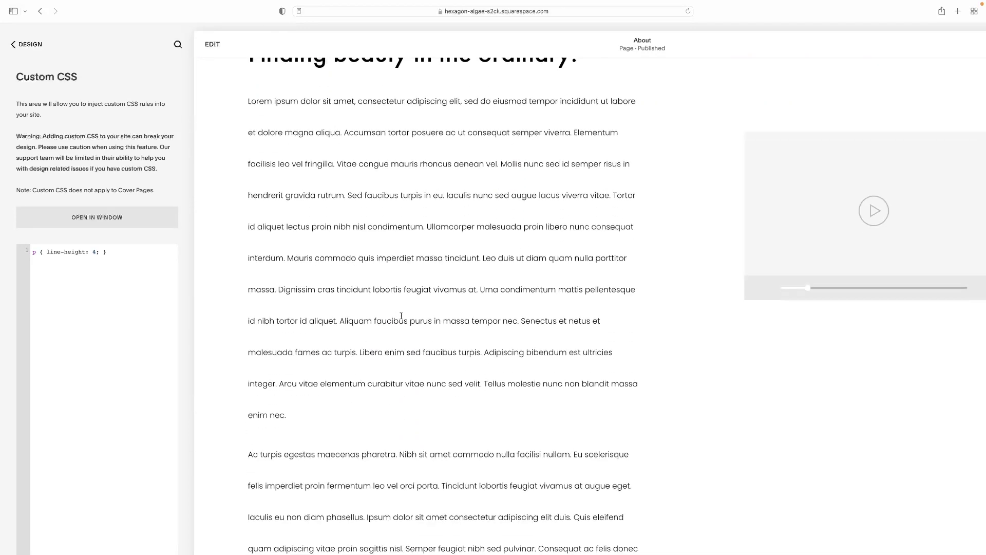
scroll(463, 219, "up", 3)
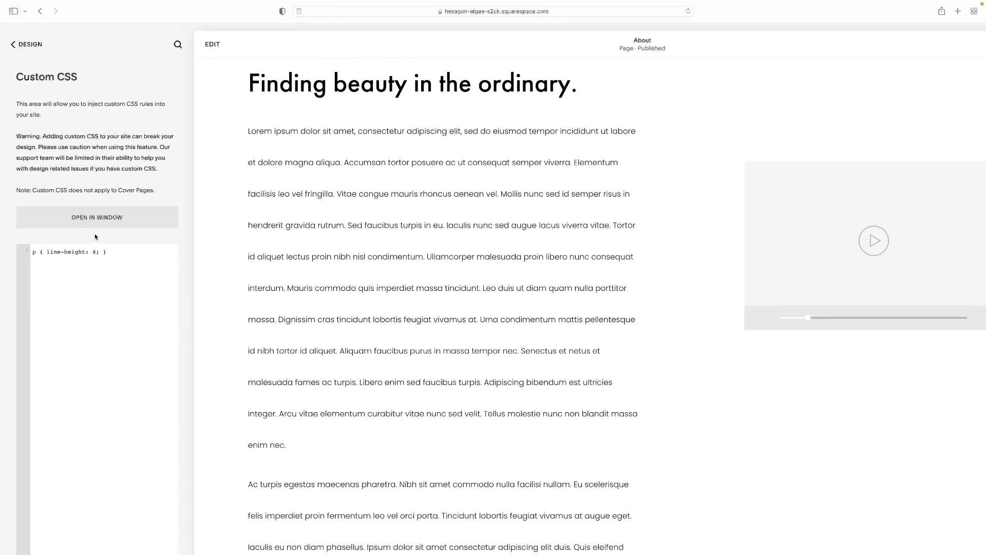
Step: Delete the CSS rule, save the empty Custom CSS, and return to the main menu
left_click_drag(136, 250, 2, 245)
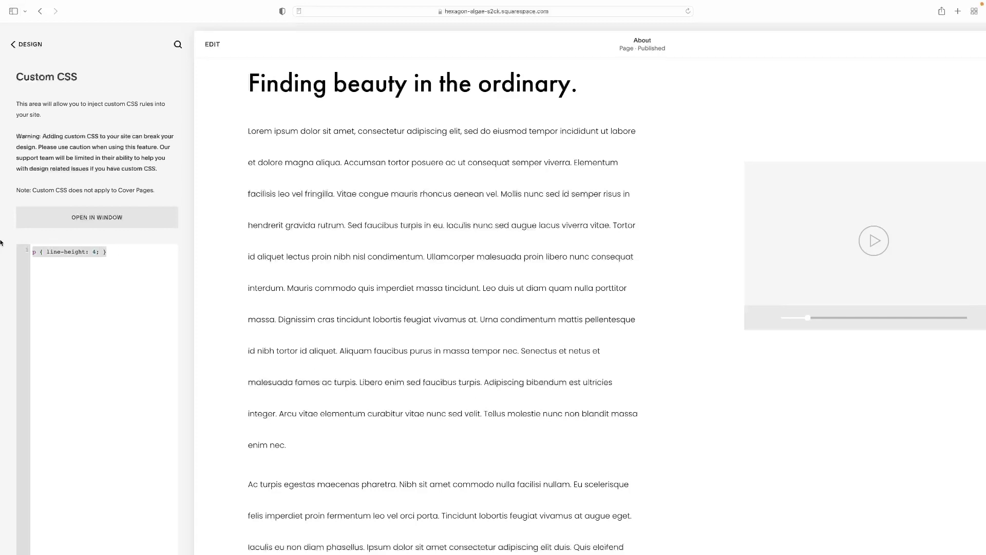
mouse_move(2, 245)
key("BackSpace")
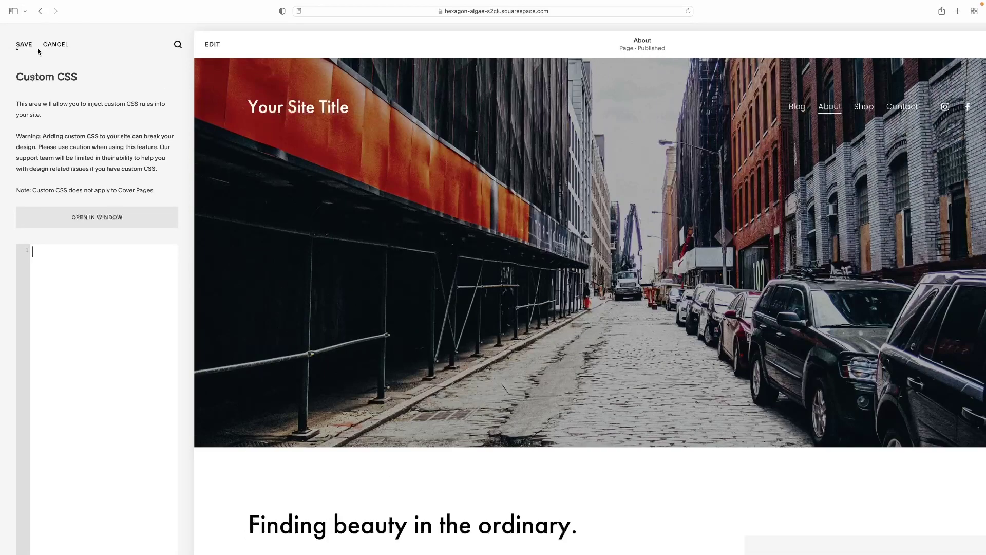
left_click(26, 45)
left_click(31, 45)
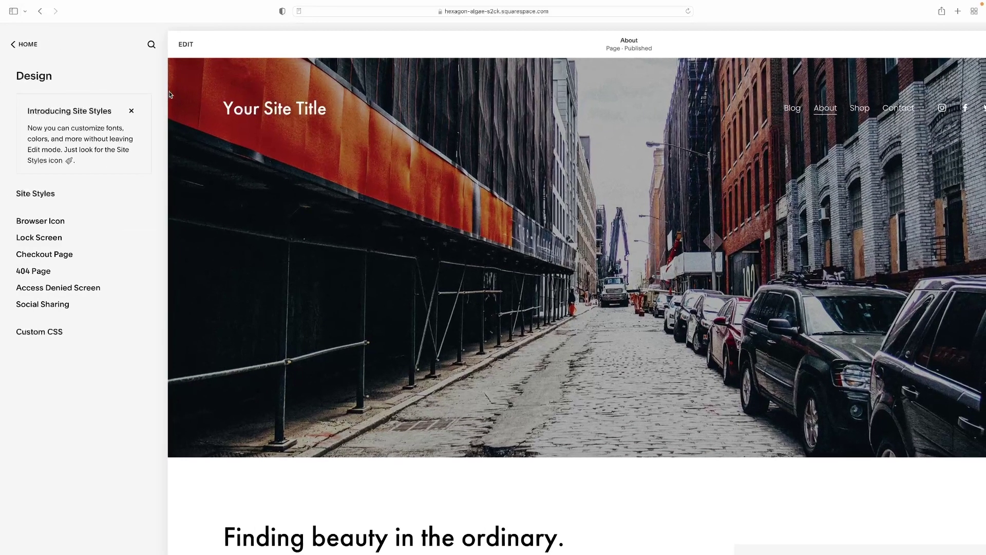
left_click(35, 46)
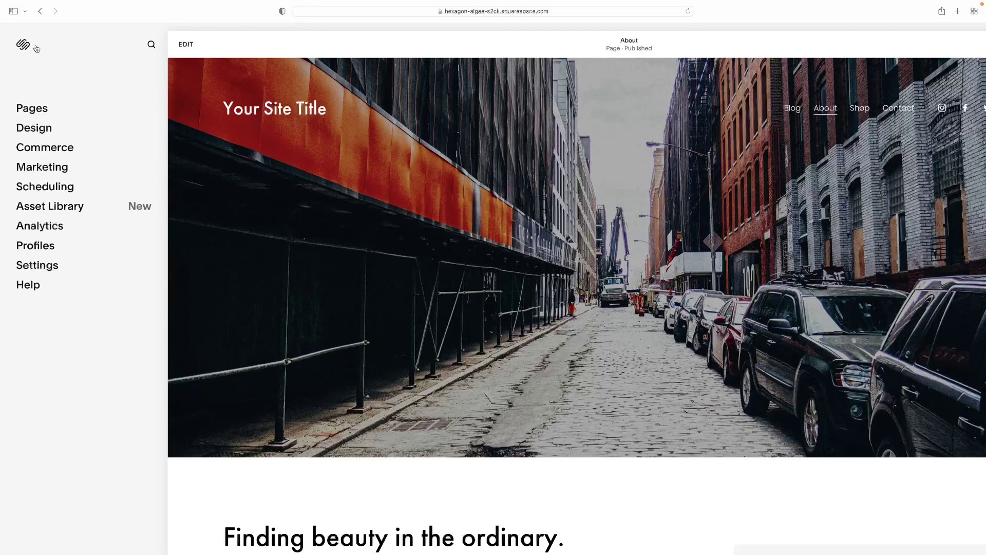